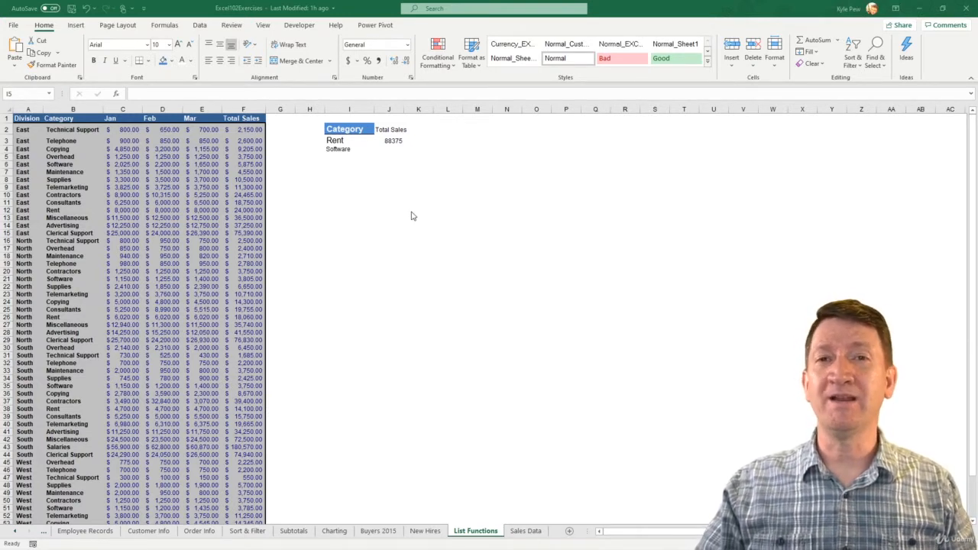
- Change the DSUM criteria range in J3 to I2:I3 and clear the Software criterion from I4
double_click(389, 142)
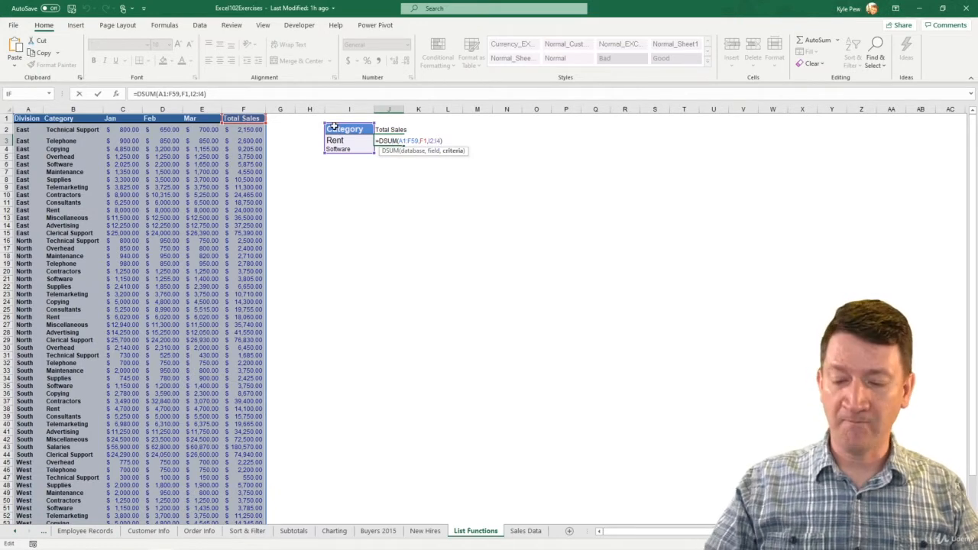
key("BackSpace")
type("3")
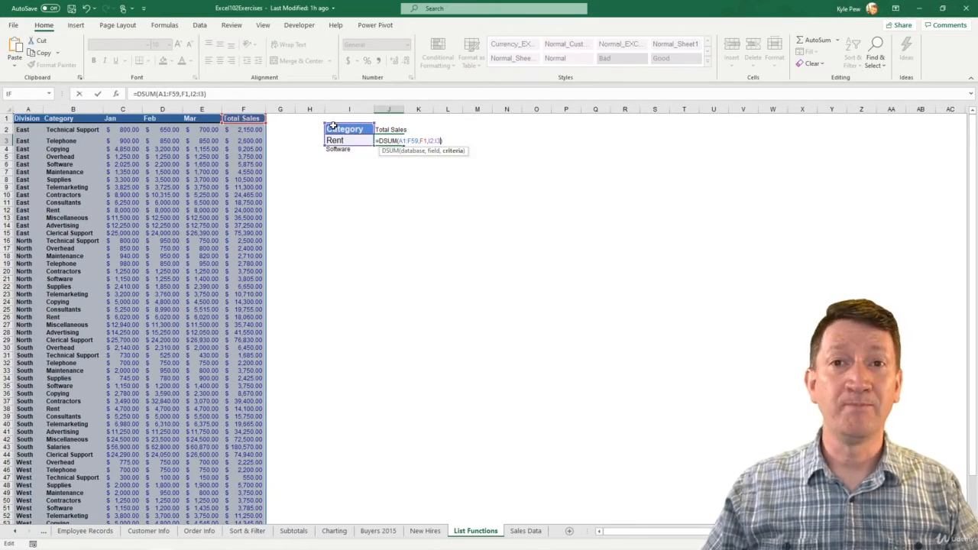
key("Return")
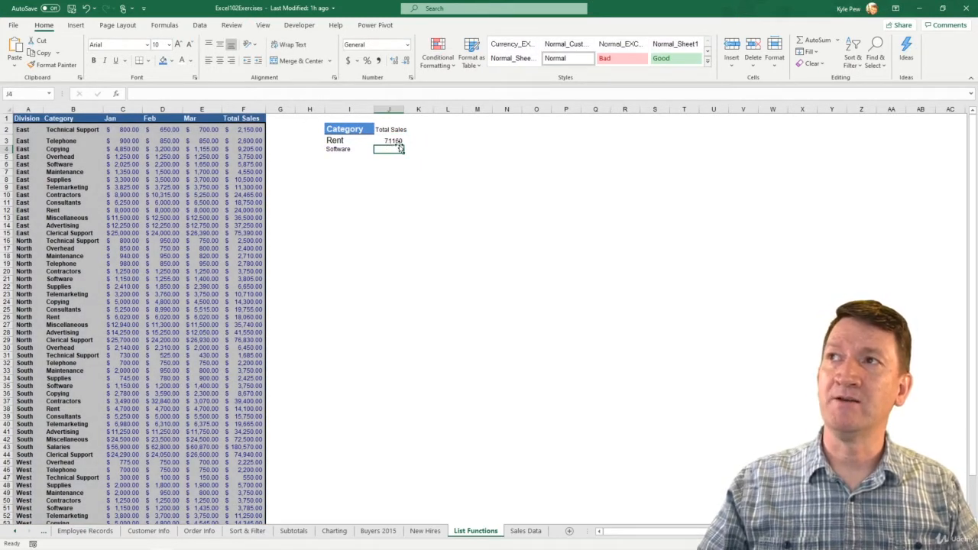
left_click(336, 150)
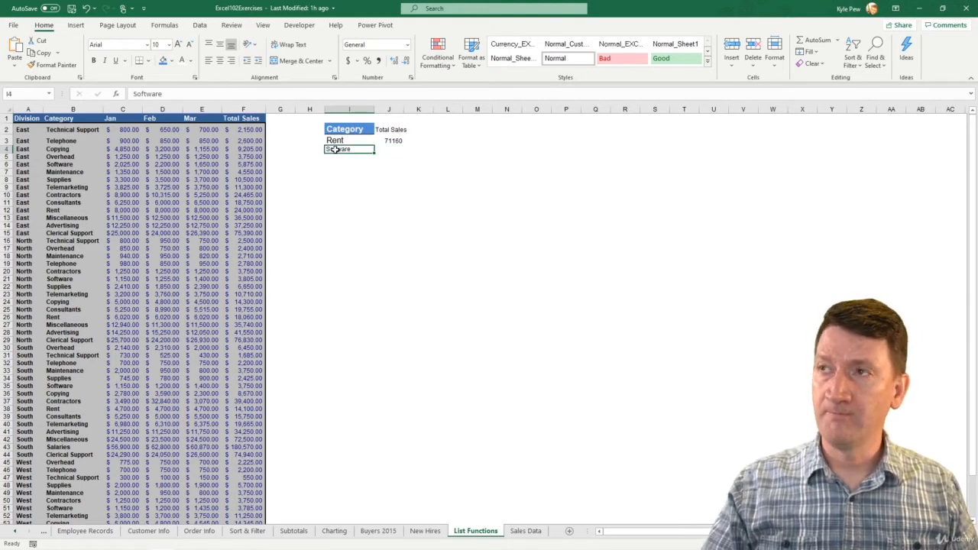
key("Delete")
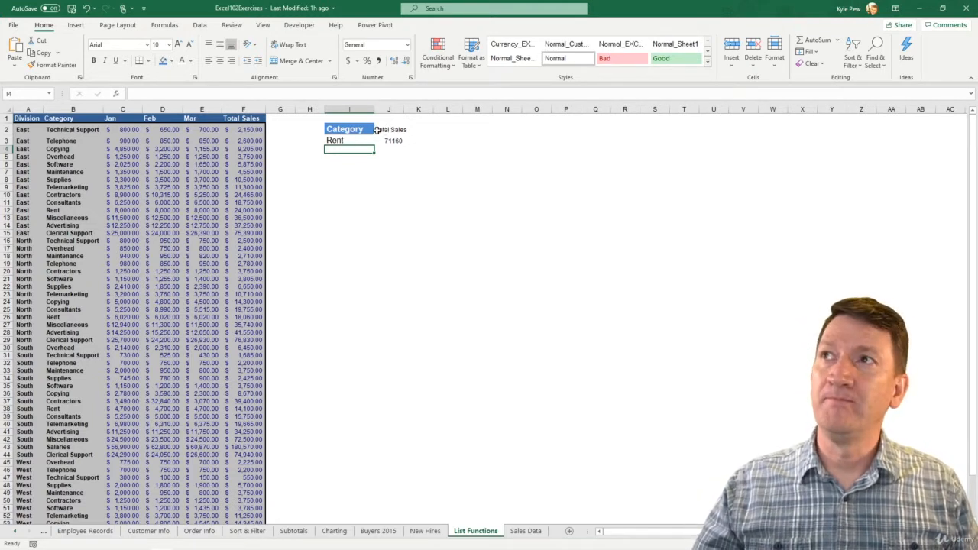
- Add a "Division" criteria heading in H2, beside the Category heading
left_click(305, 129)
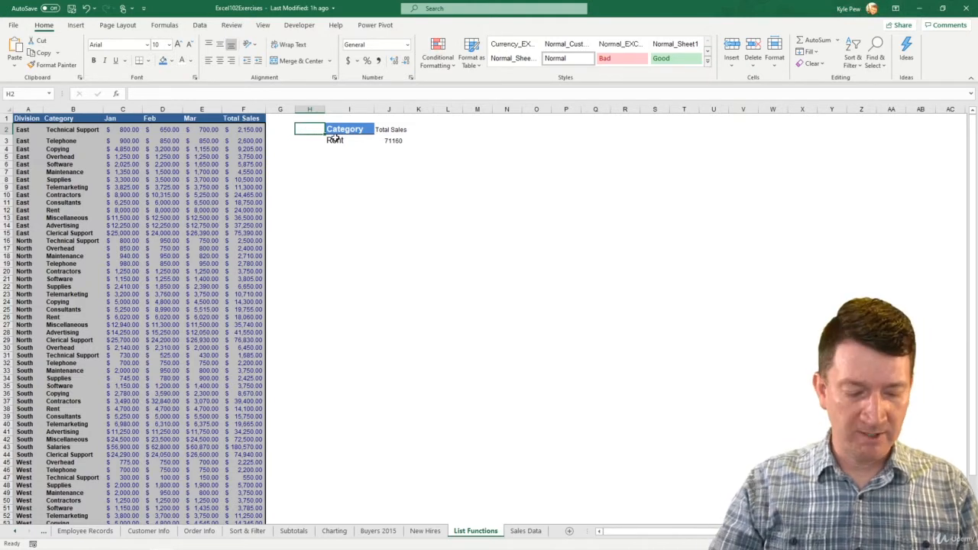
type("Division")
key("Return")
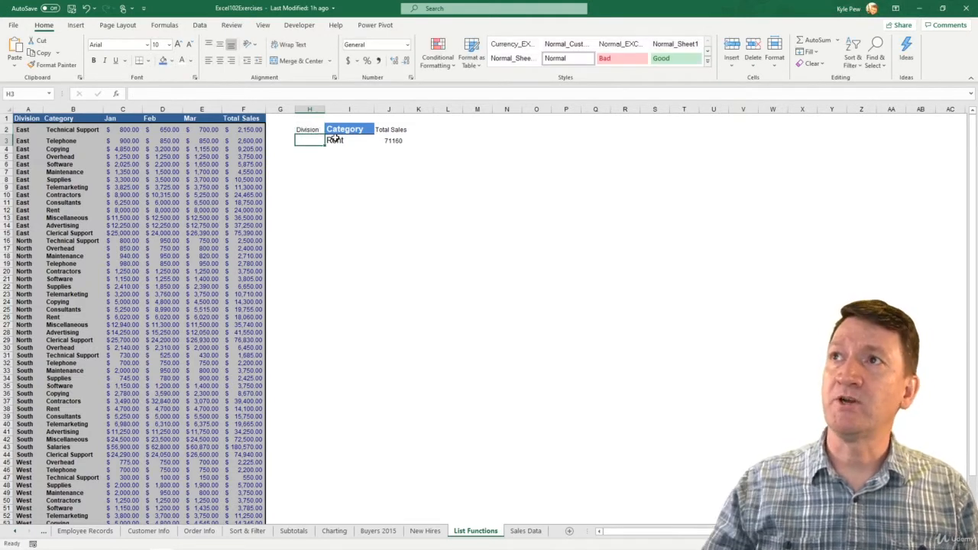
- Copy the Category heading's formatting to the Division heading in H2 and widen column H to fit it
left_click(299, 130)
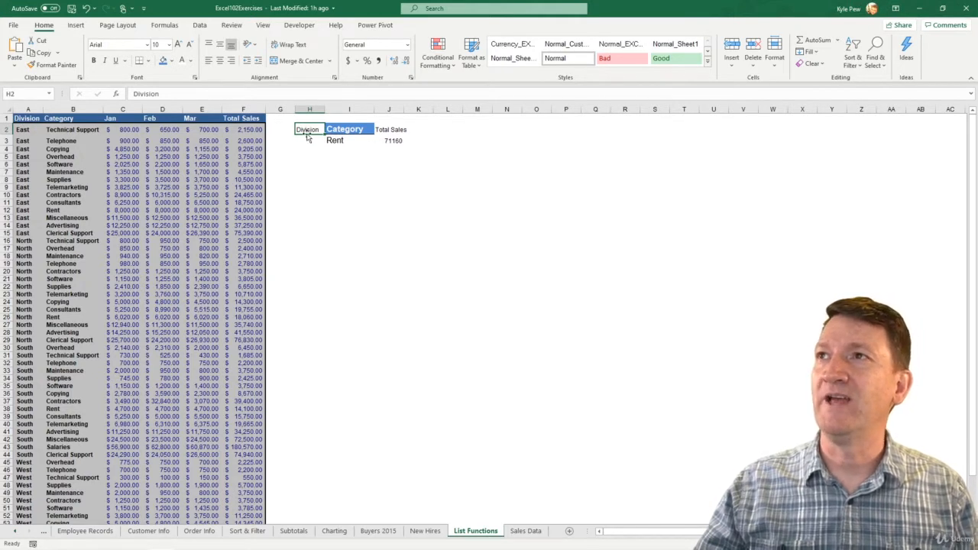
left_click(344, 130)
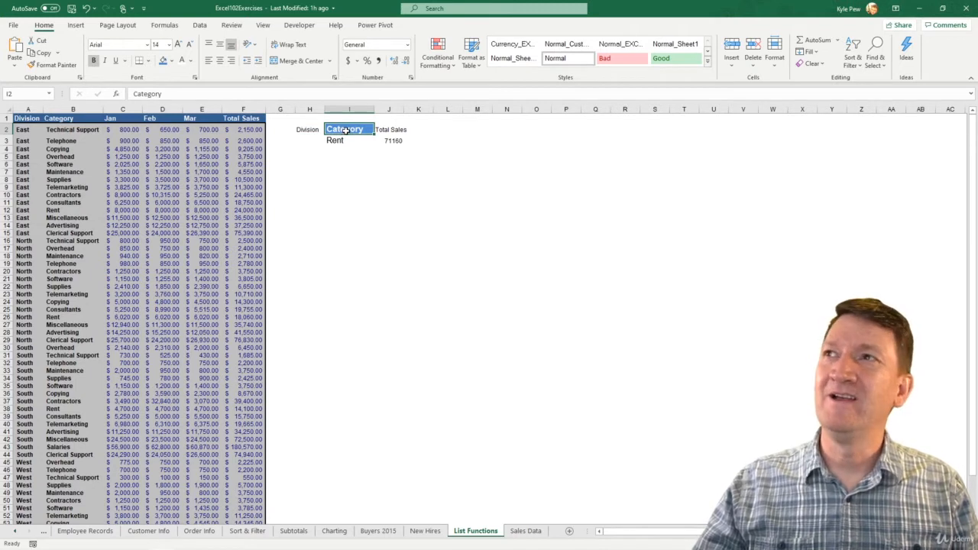
left_click(52, 65)
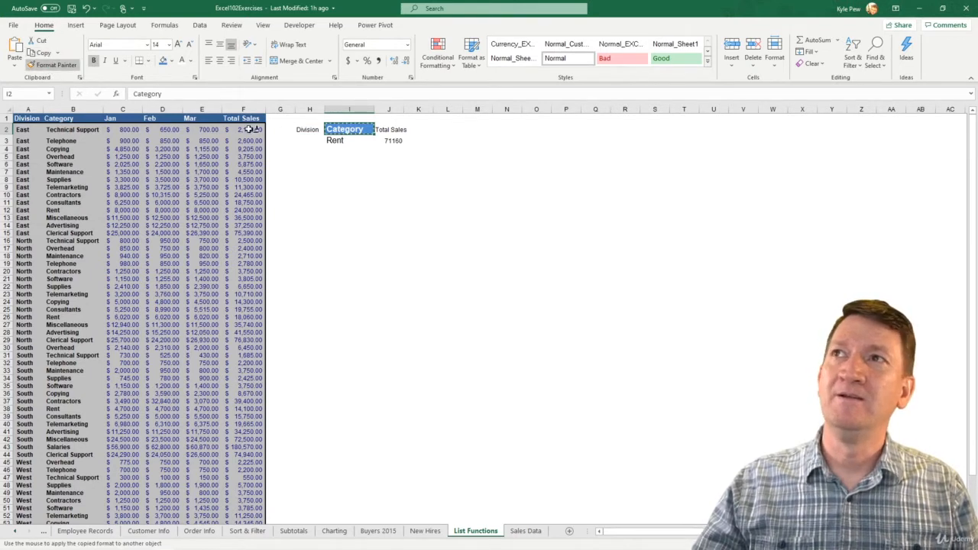
left_click(306, 130)
left_click_drag(324, 109, 347, 109)
- Enter "North" as the division criterion in H3
left_click(325, 144)
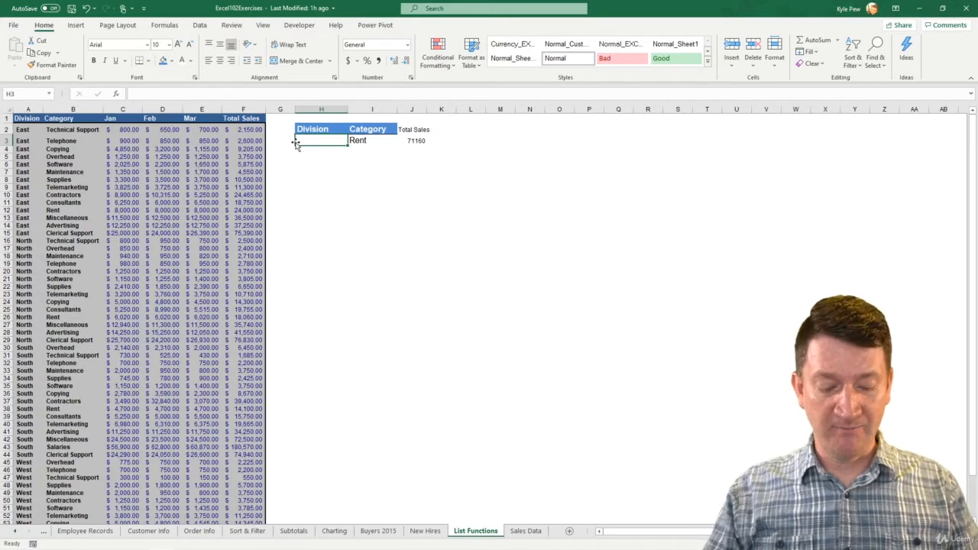
type("North")
key("Return")
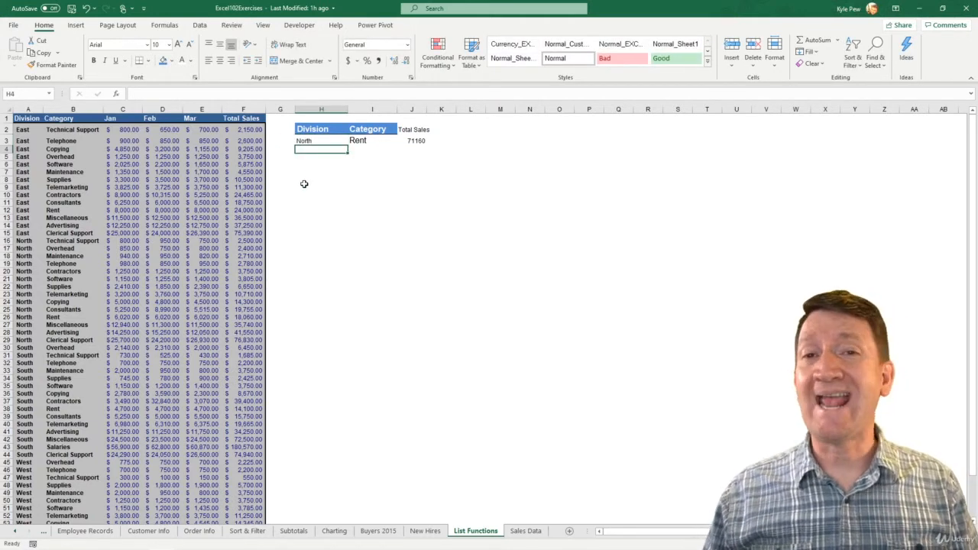
- Change the Criteria argument of the DSUM function in J3 to H2:I3, covering both division and category
left_click(412, 140)
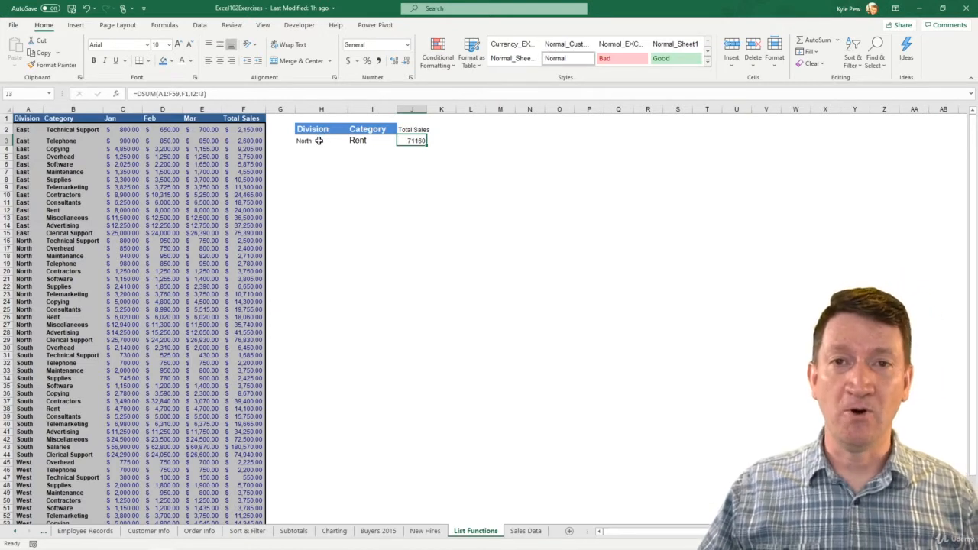
left_click_drag(319, 140, 384, 141)
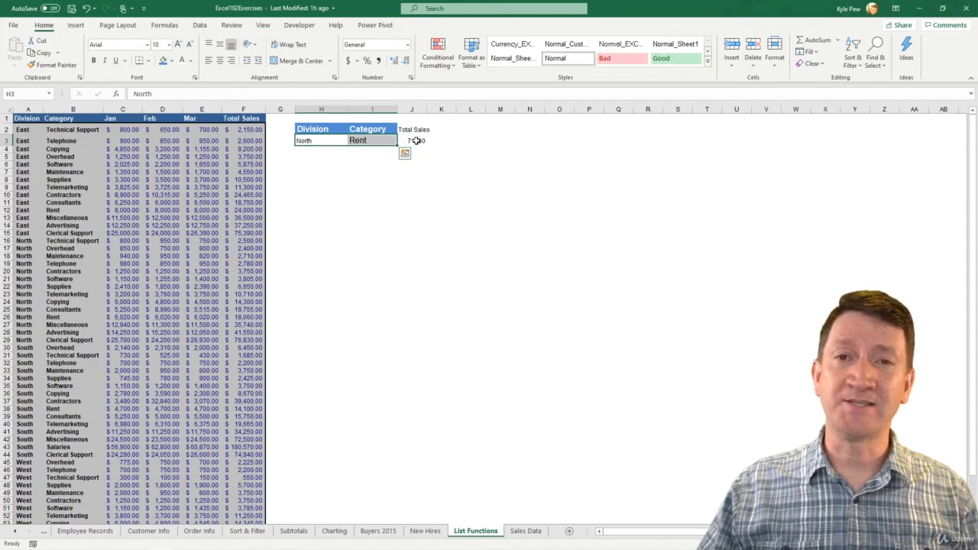
left_click(414, 141)
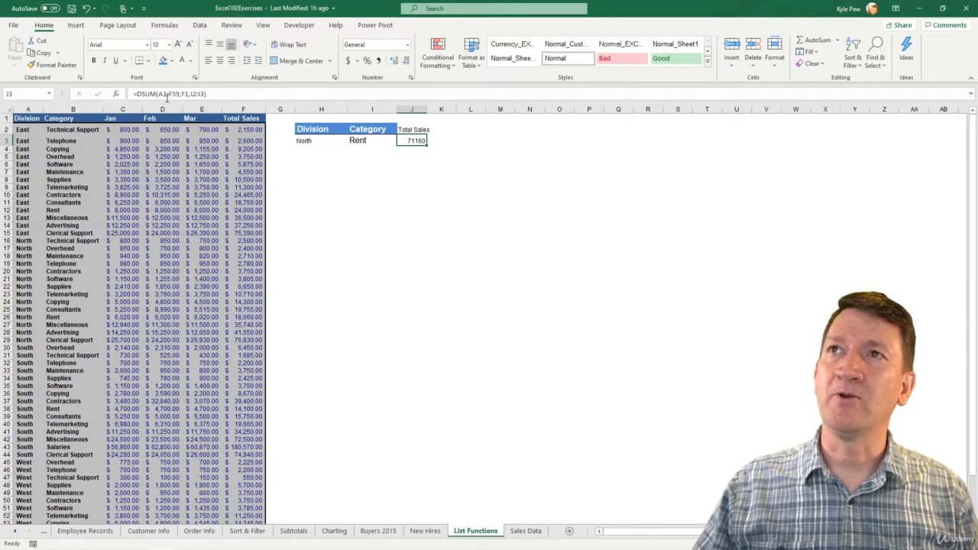
left_click(116, 94)
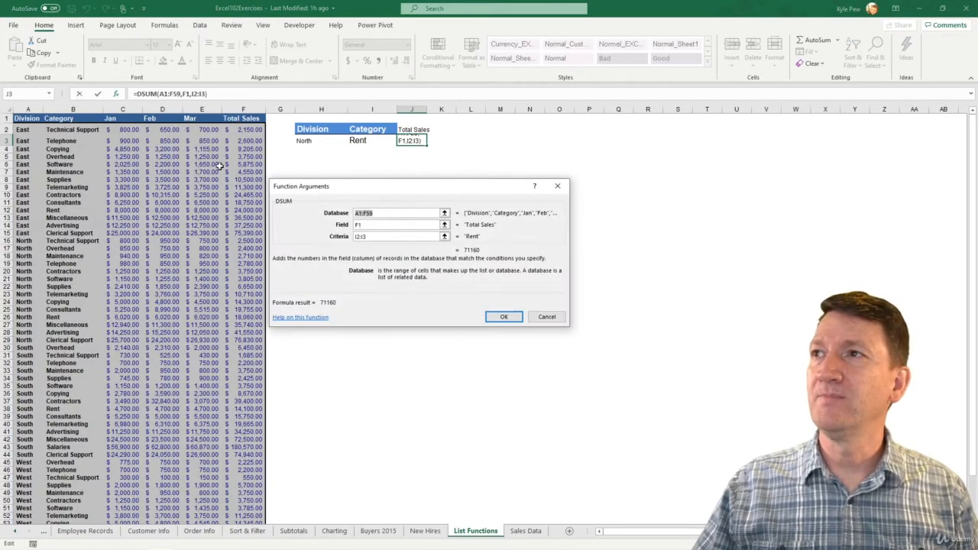
left_click(358, 237)
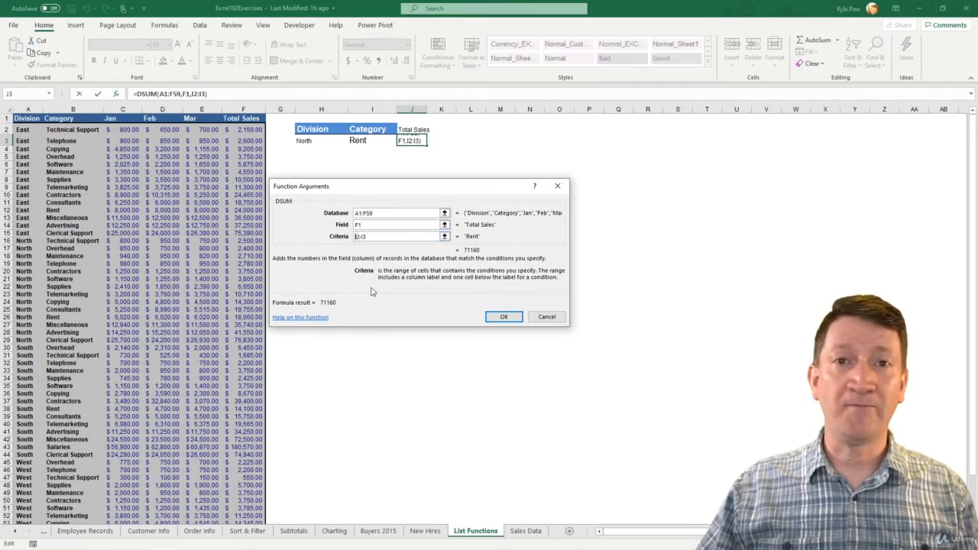
key("BackSpace")
type("H")
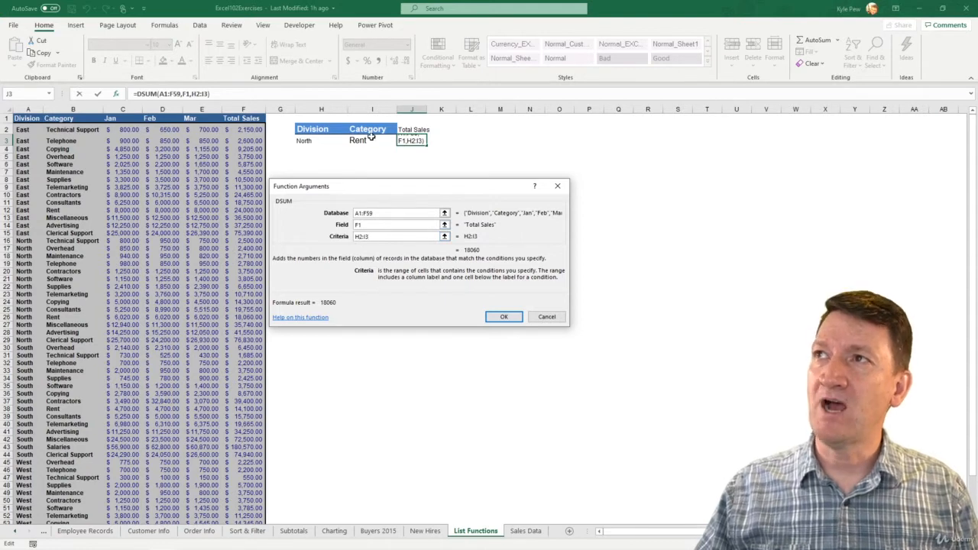
left_click(502, 316)
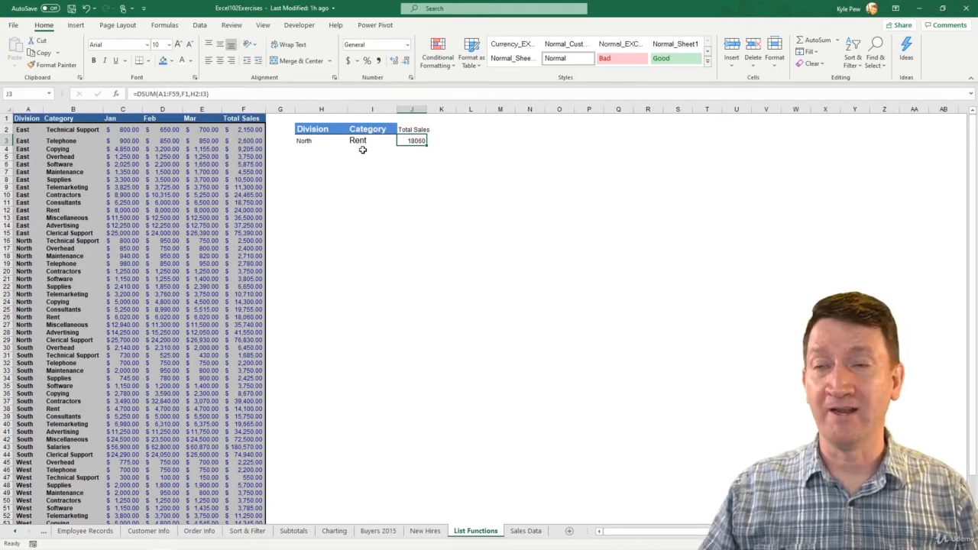
- Extend the Criteria argument of the DSUM function in J3 to H2:I4
left_click(115, 93)
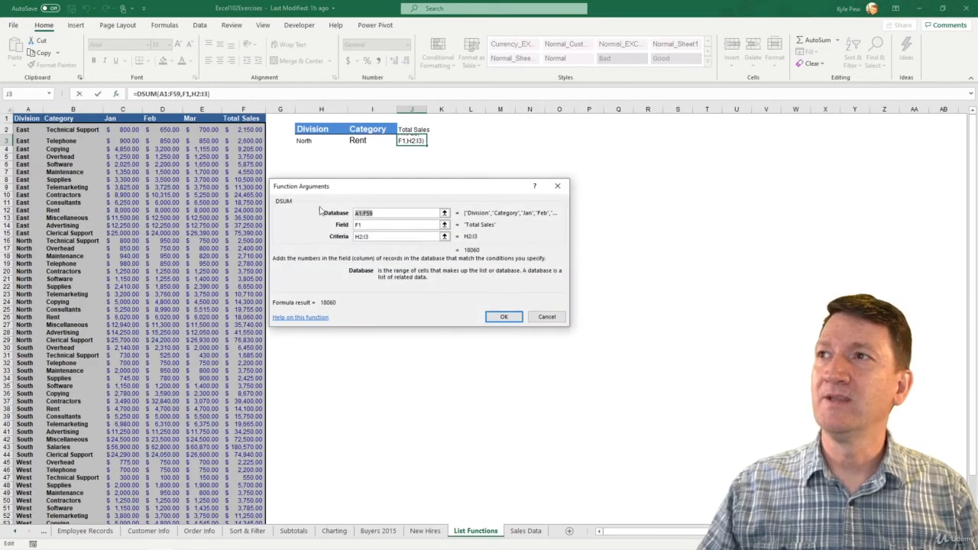
left_click(374, 237)
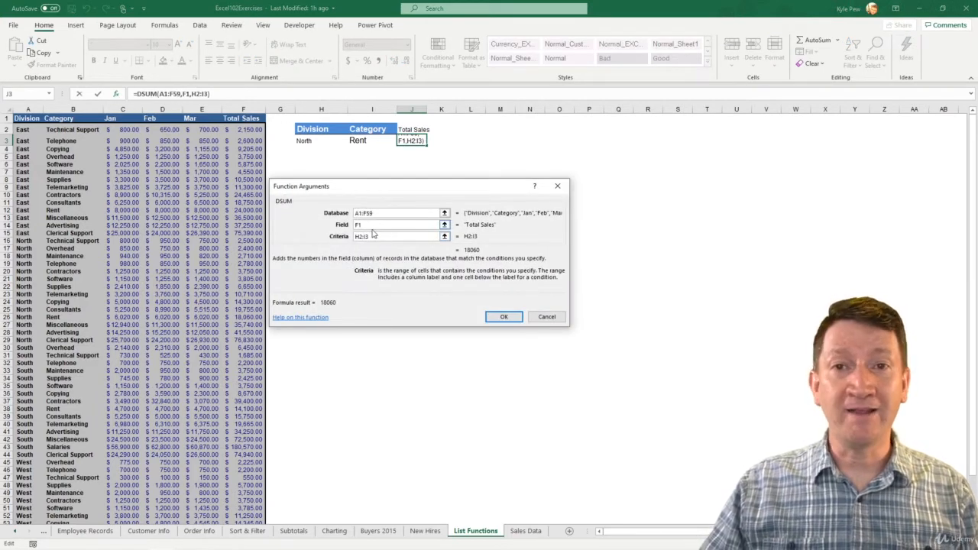
key("BackSpace")
type("4")
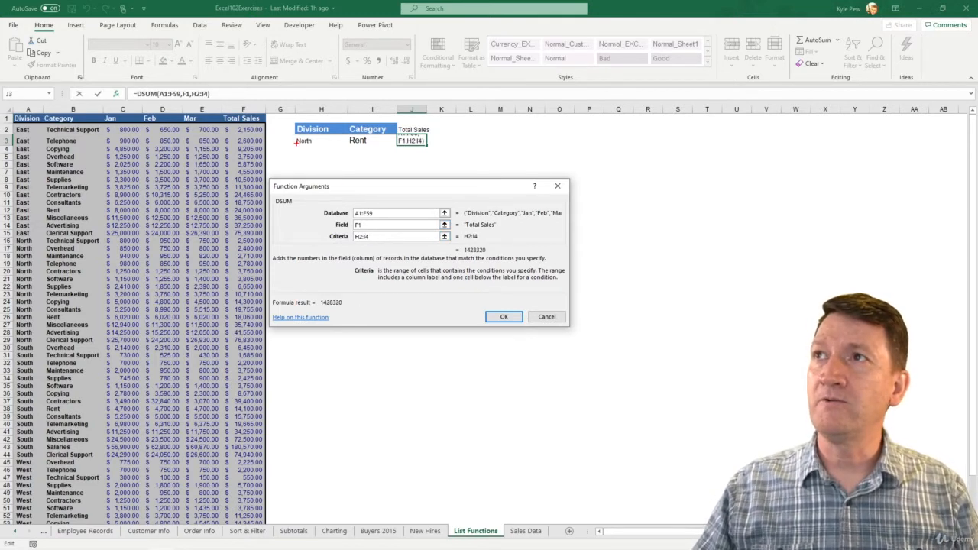
left_click_drag(4, 142, 397, 159)
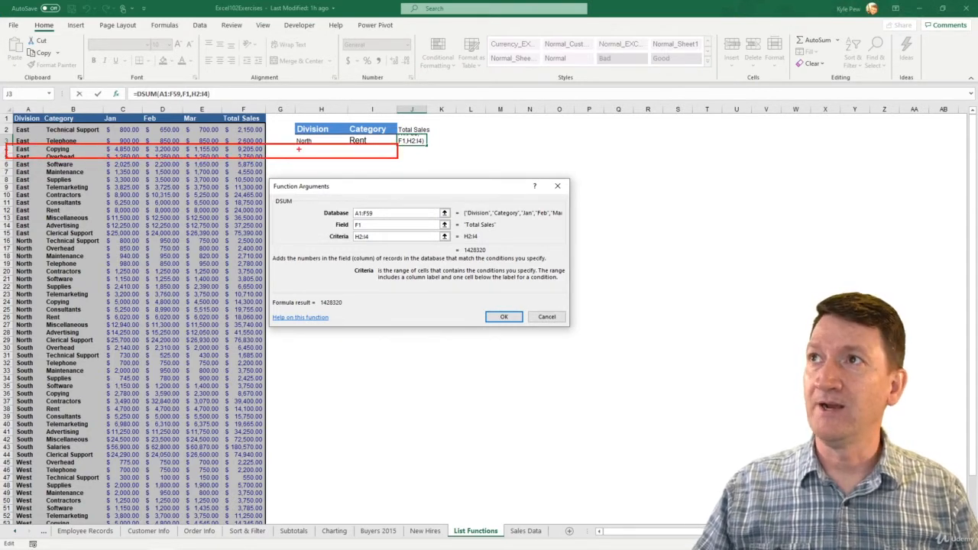
left_click_drag(296, 145, 397, 158)
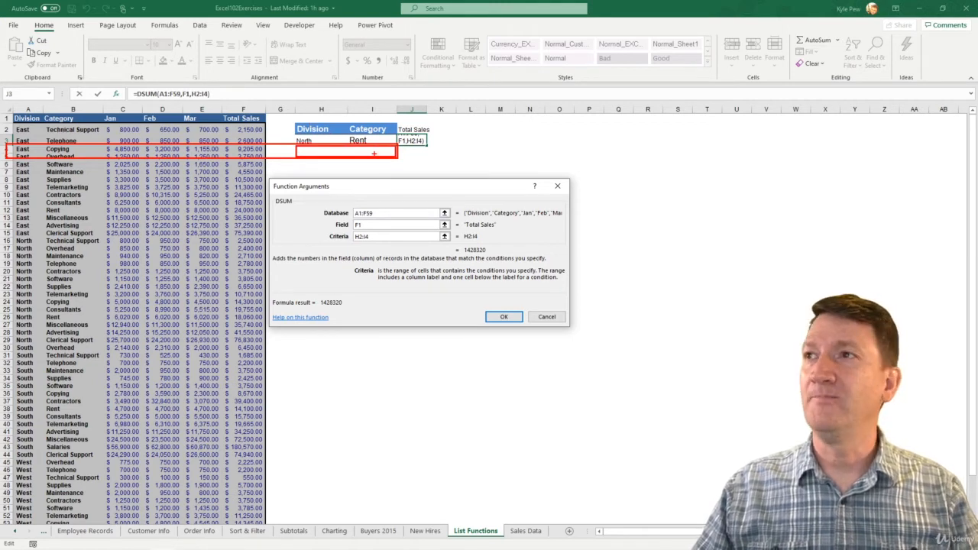
left_click(501, 316)
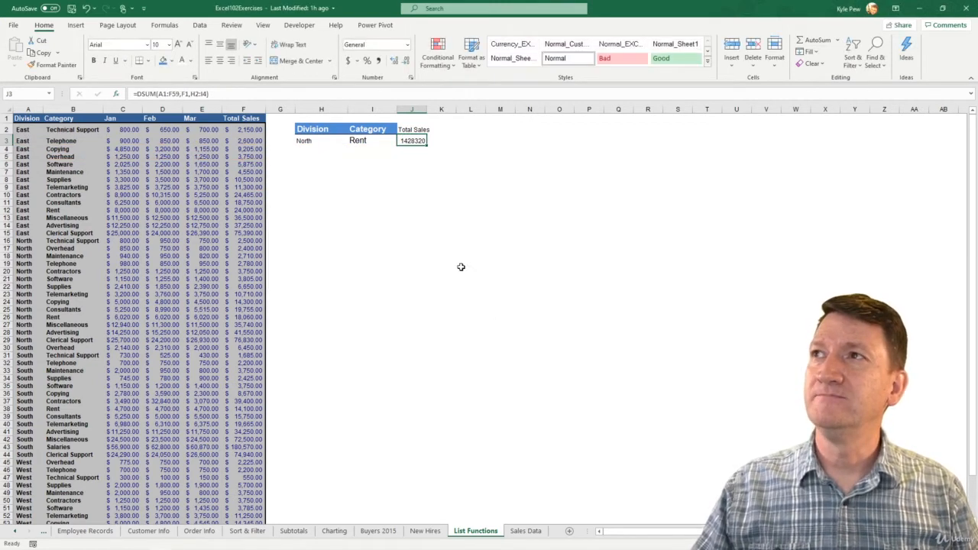
- Fill the second criteria row with "North" in H4 and "Software" in I4
left_click(307, 152)
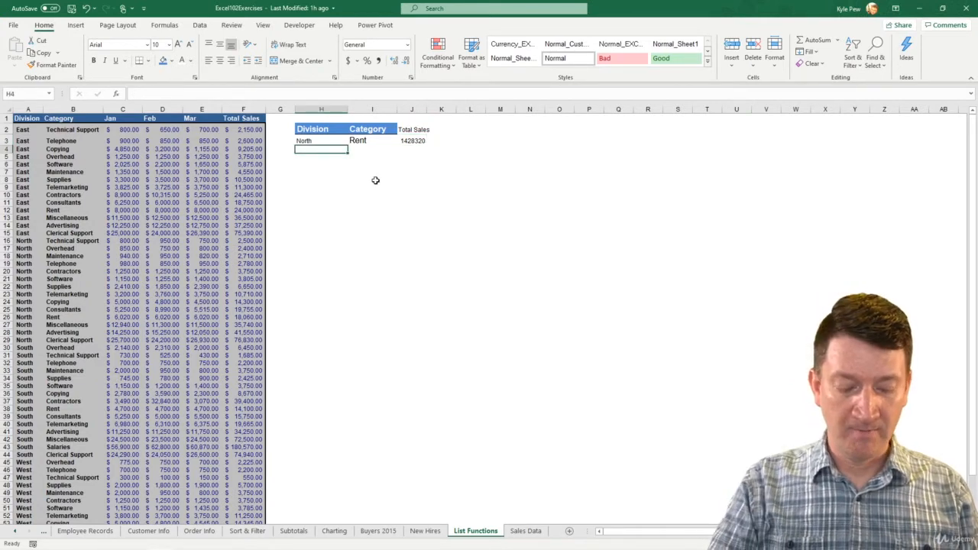
type("North")
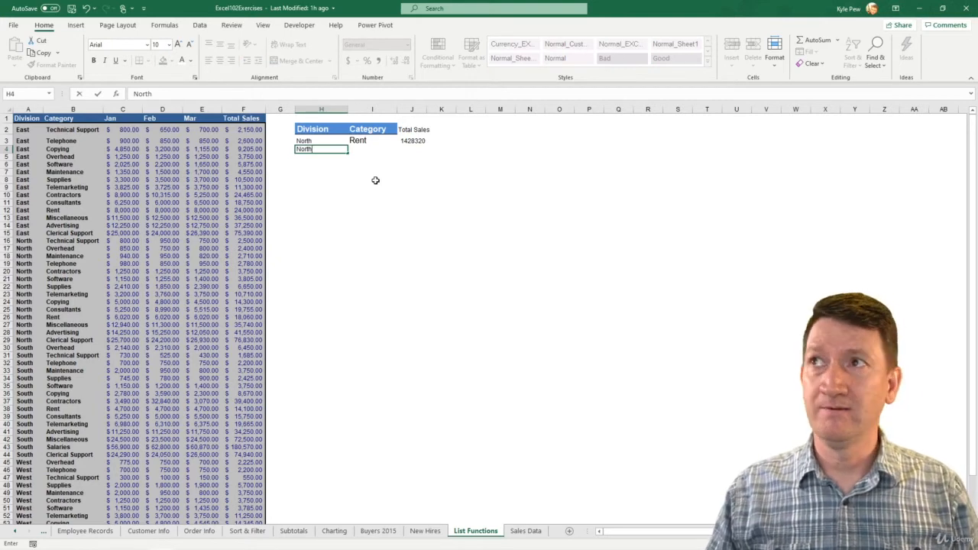
key("Tab")
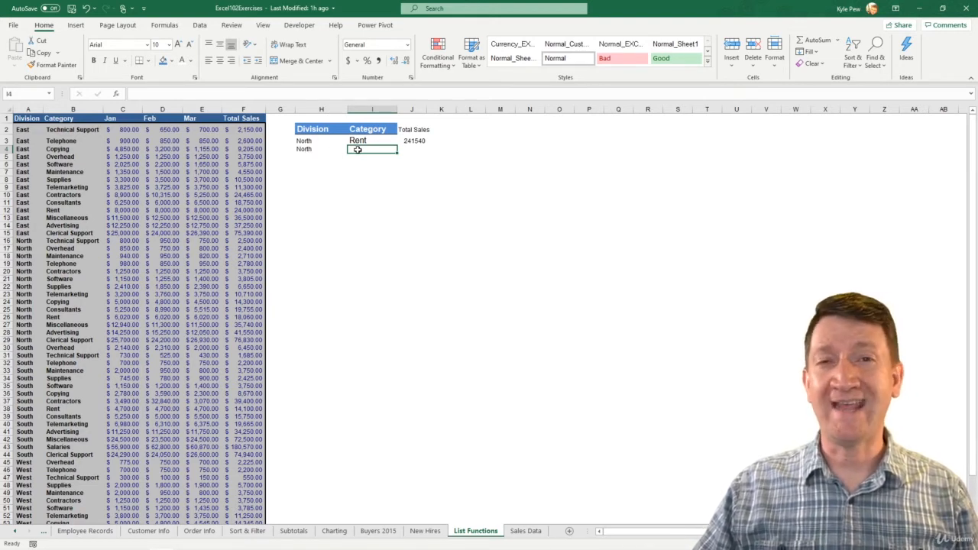
type("So")
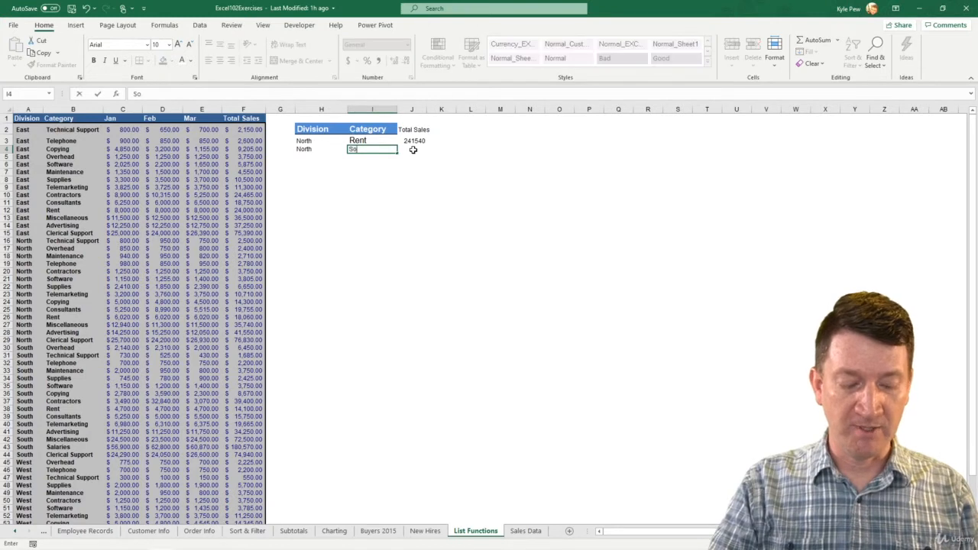
type("ftware")
key("Return")
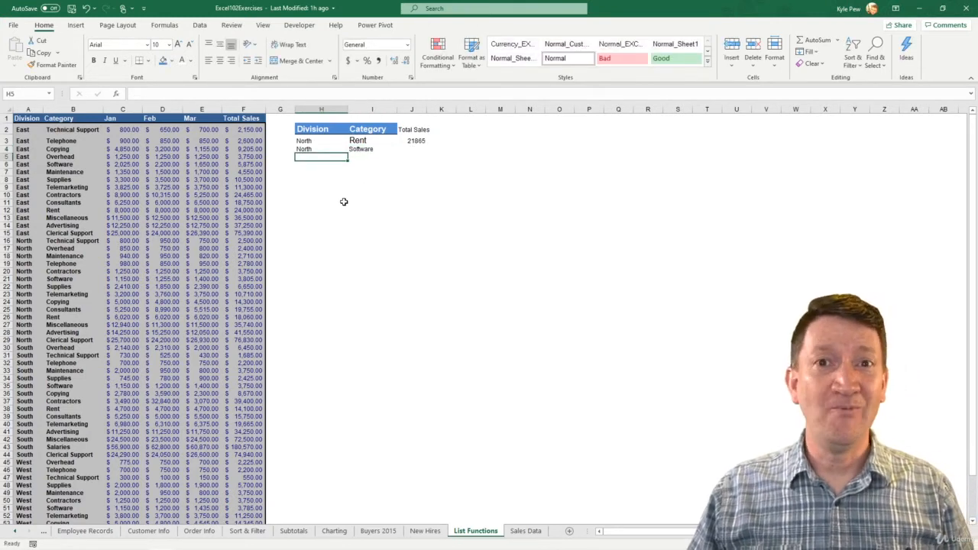
- Review the DSUM formula in J3 together with its criteria headings and the two criteria rows it references
left_click(413, 140)
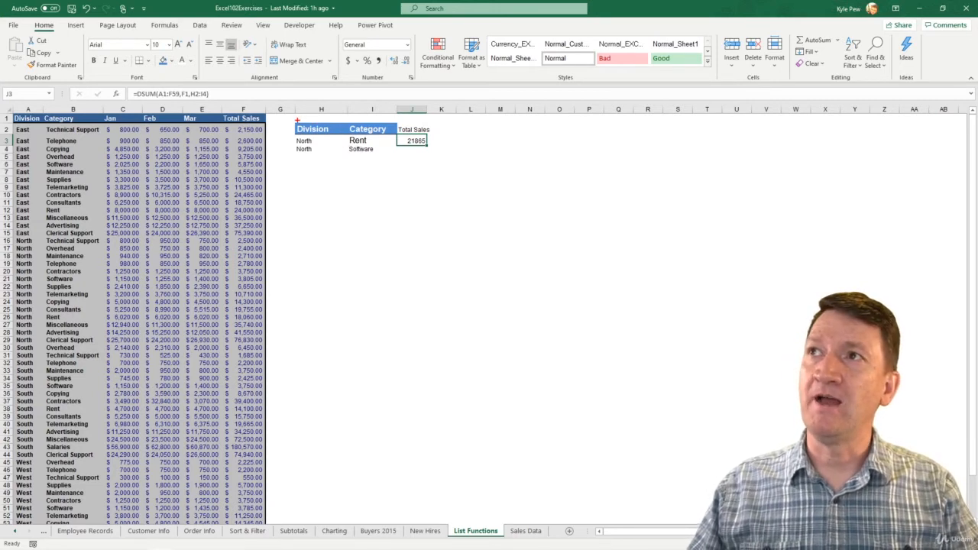
left_click_drag(296, 122, 399, 136)
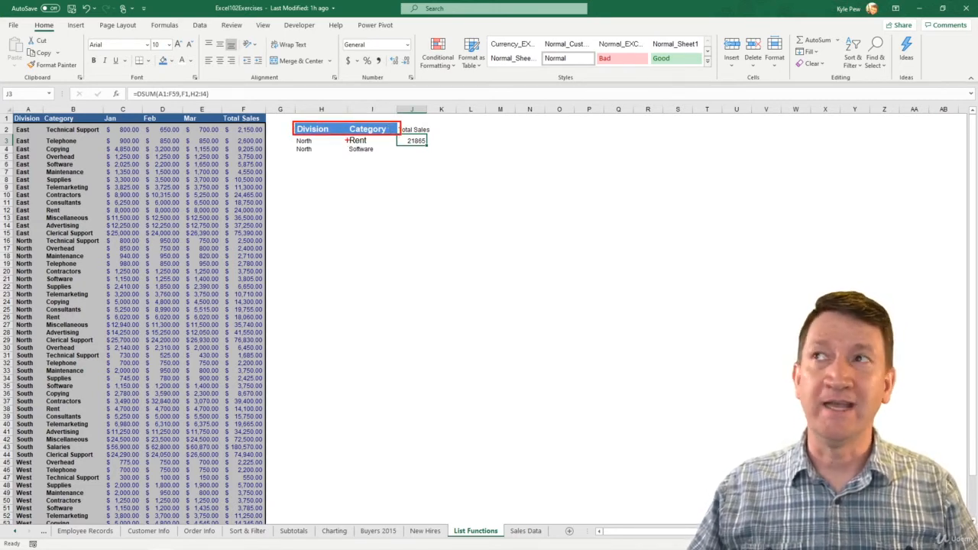
left_click_drag(294, 135, 395, 151)
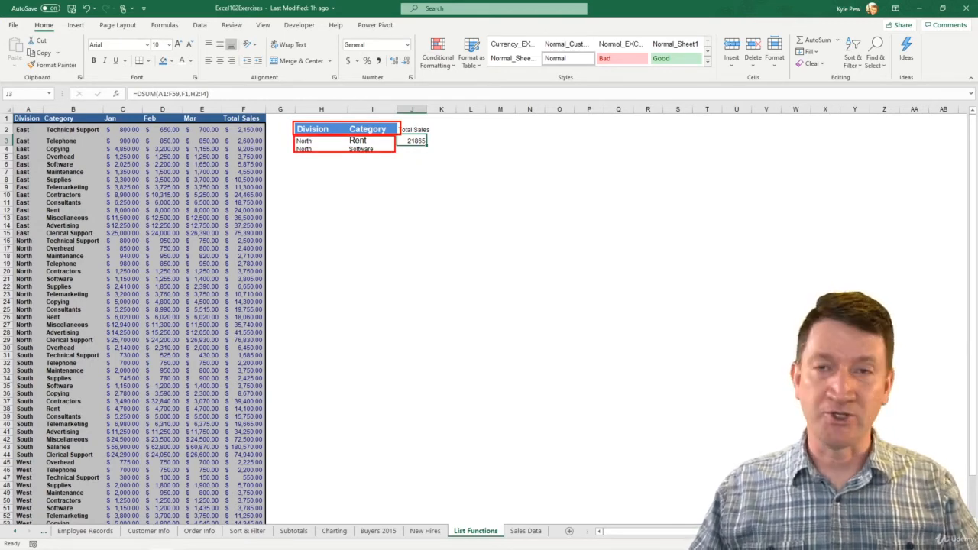
double_click(413, 141)
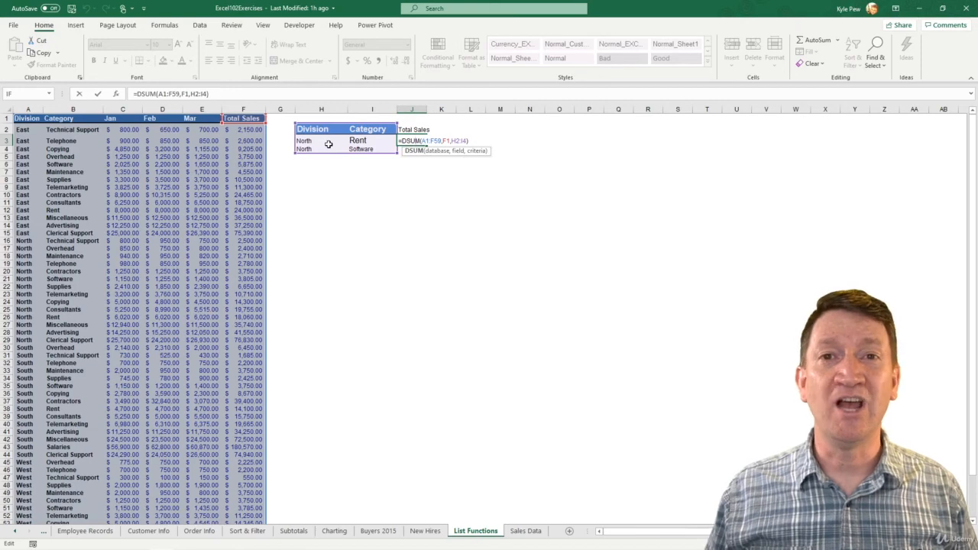
key("Return")
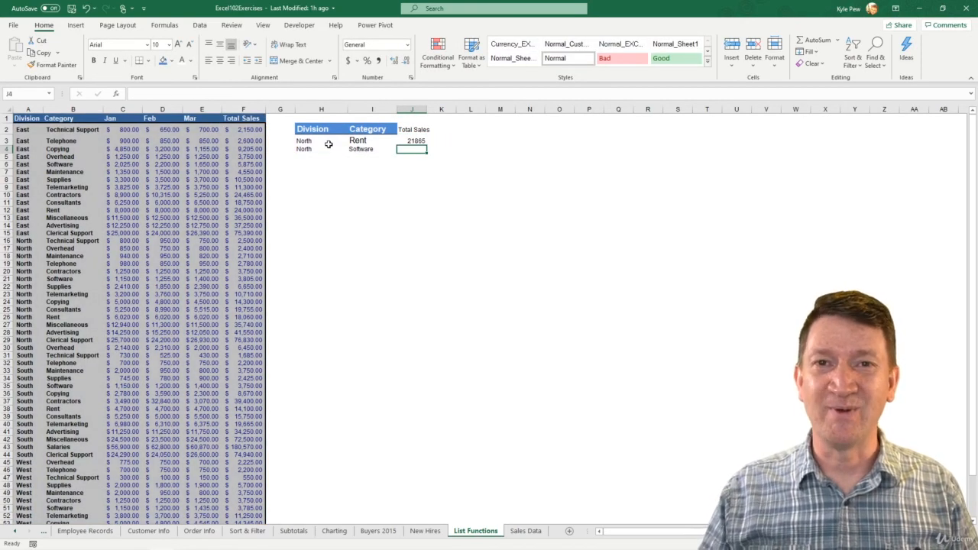